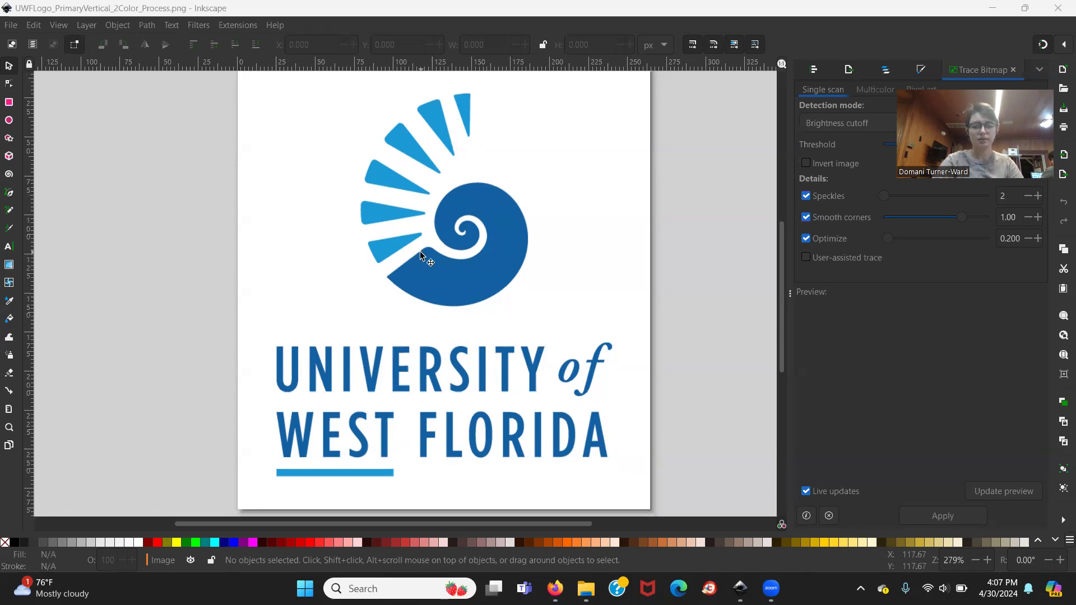
Set up a multicolor bitmap trace with Colors detection, 3 scans and the background removed.
scroll(420, 255, "up", 1)
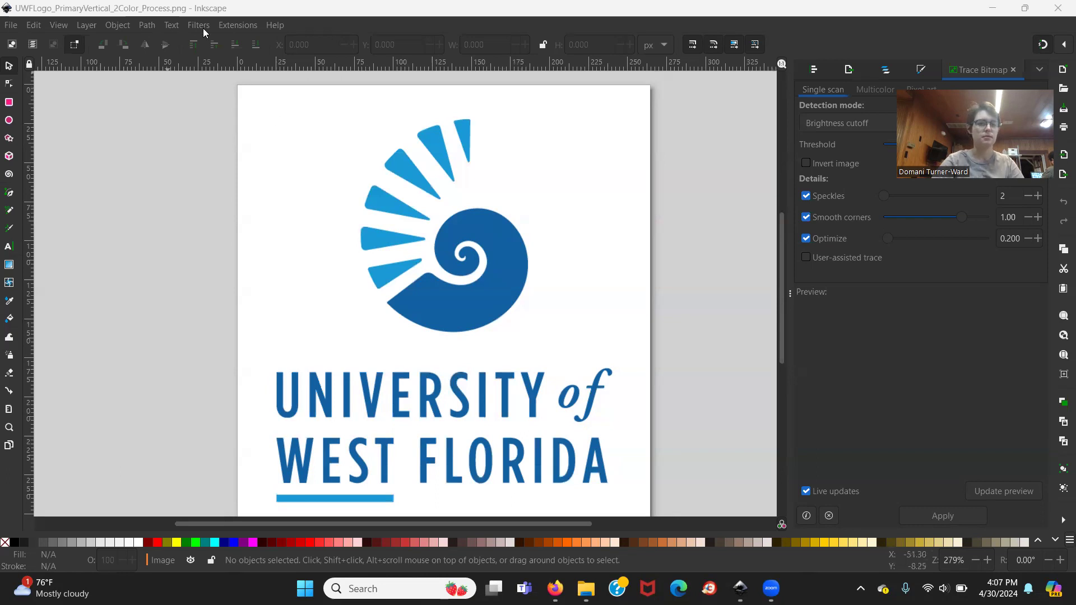
left_click(151, 27)
left_click(173, 70)
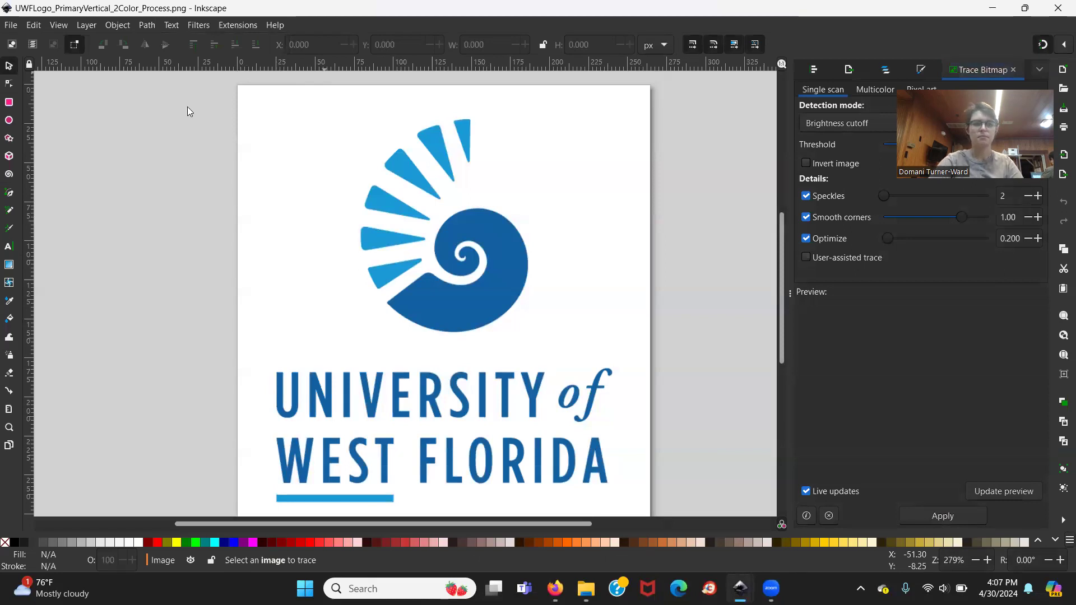
left_click(856, 124)
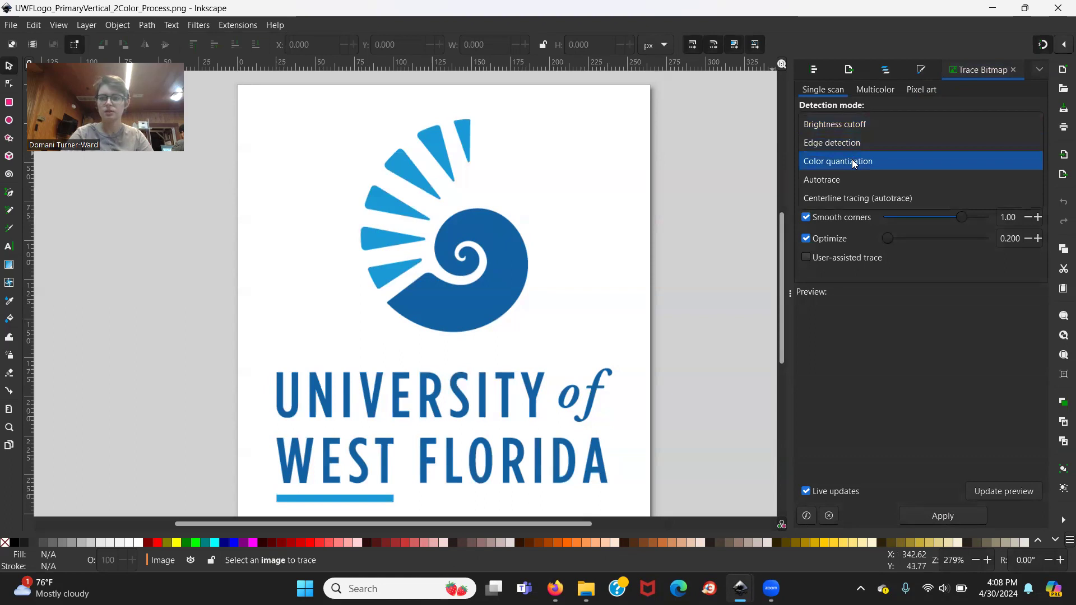
left_click(880, 90)
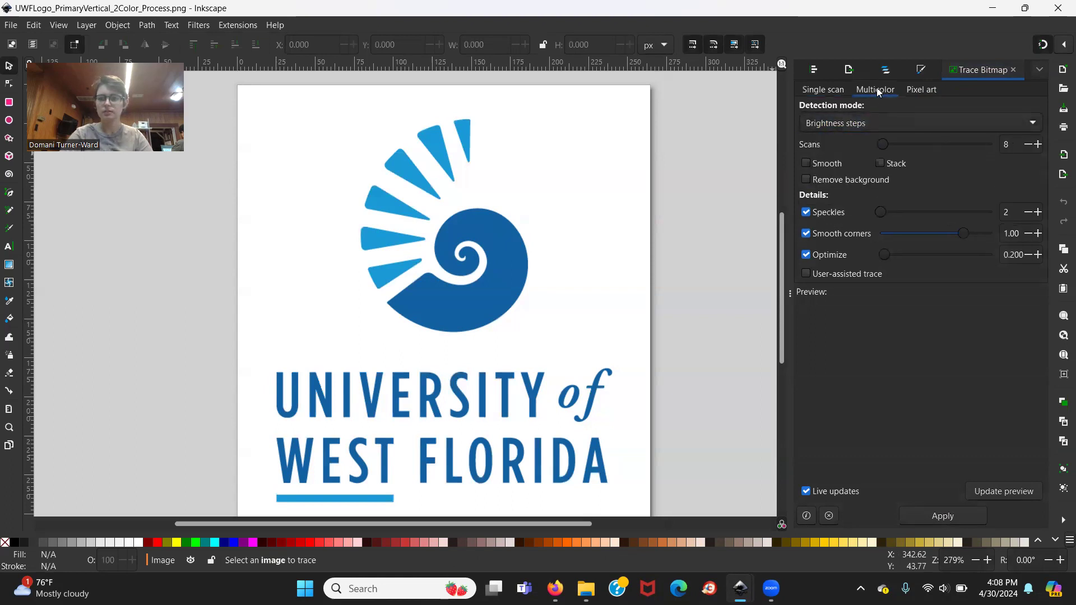
left_click(876, 120)
left_click(854, 147)
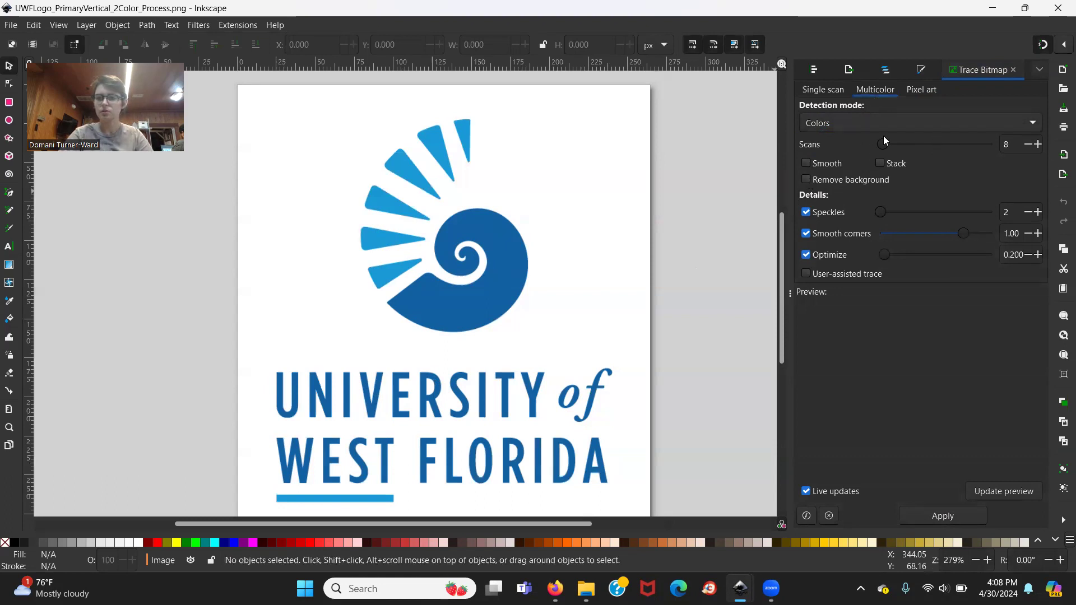
left_click(1028, 144)
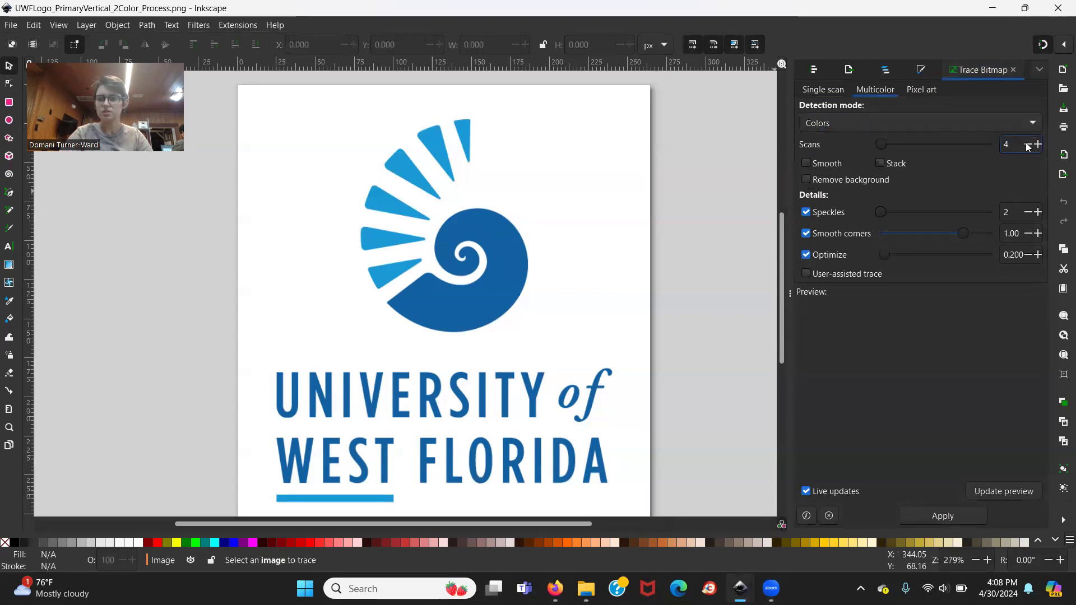
left_click(806, 179)
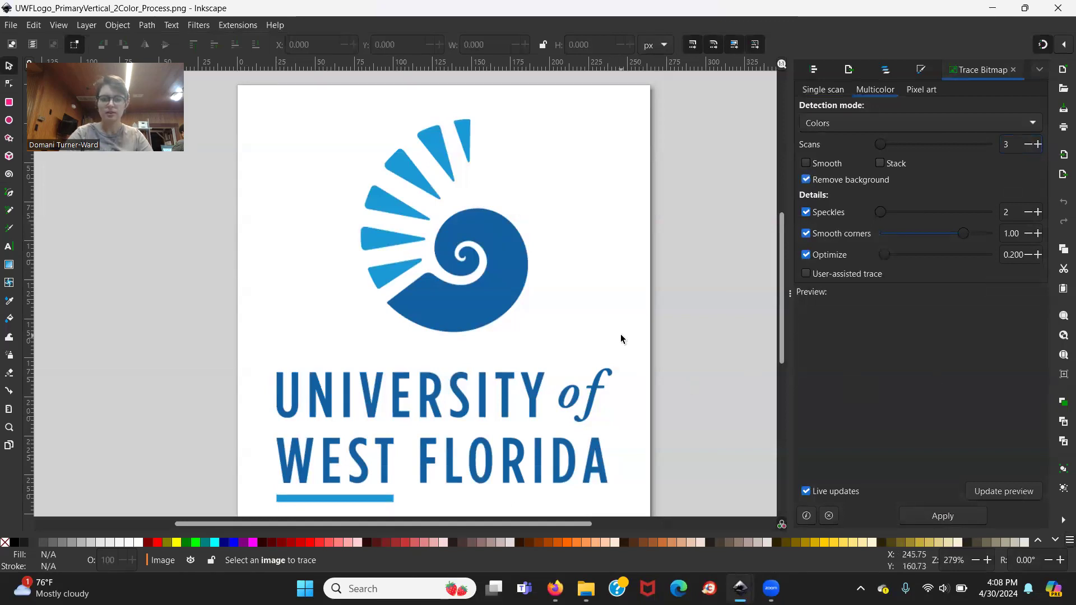
Select the embedded logo image through the document's object list and apply the bitmap trace to it.
left_click(885, 72)
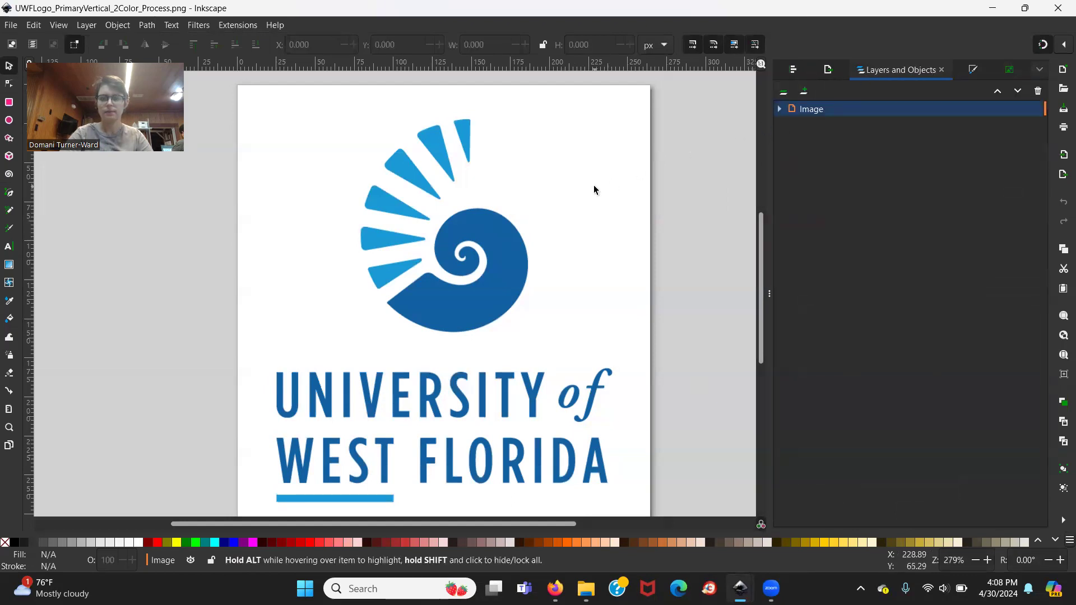
left_click(863, 113)
left_click(830, 127)
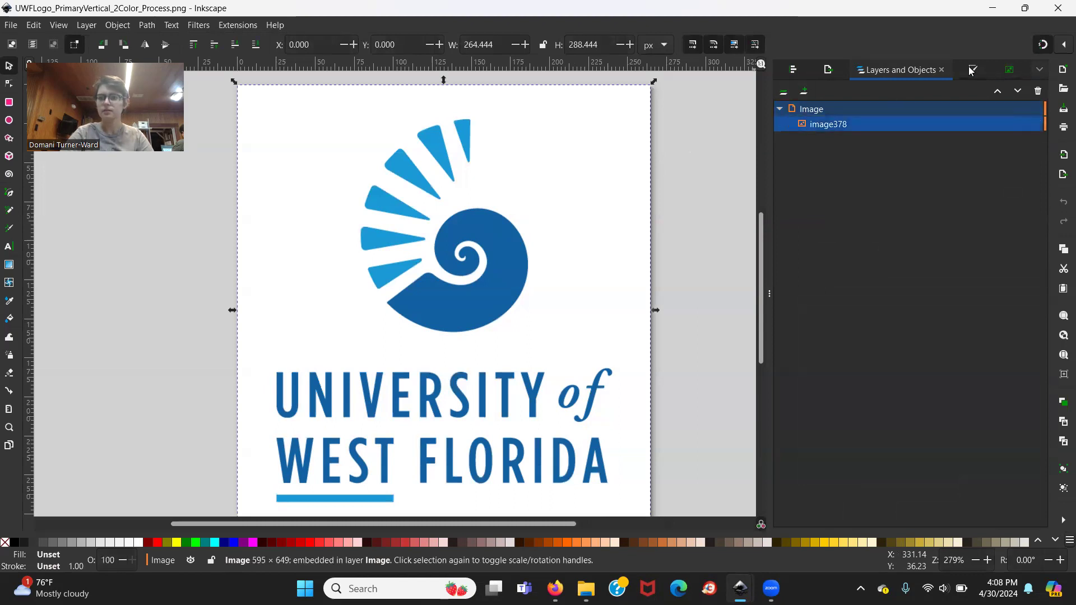
left_click(1010, 70)
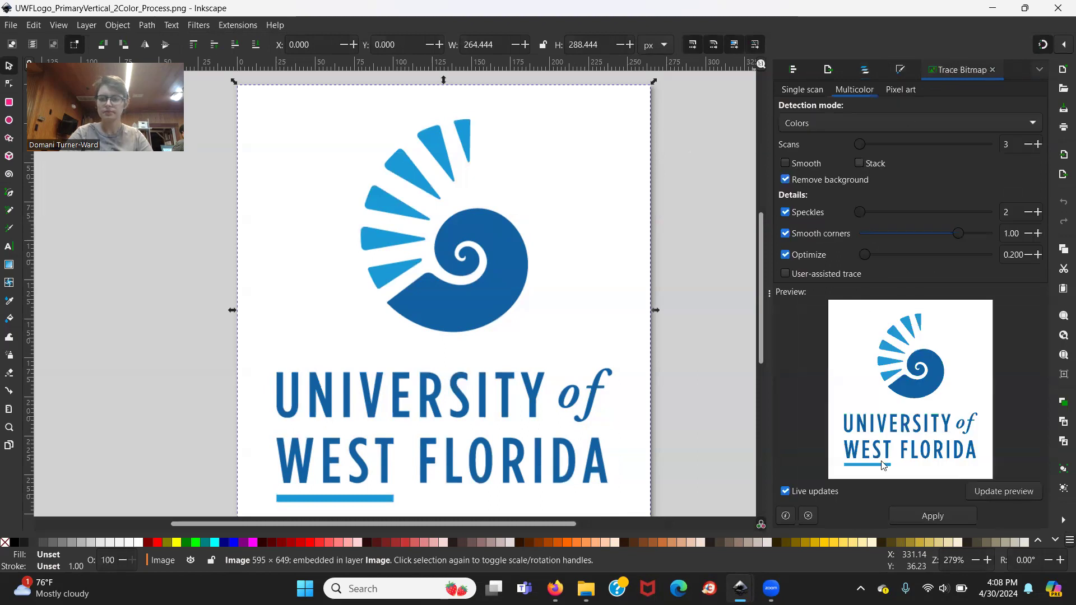
left_click(917, 516)
Select the traced logo and move it down and to the right, off the original bitmap.
left_click_drag(580, 224, 552, 207)
left_click(563, 132)
left_click(437, 165)
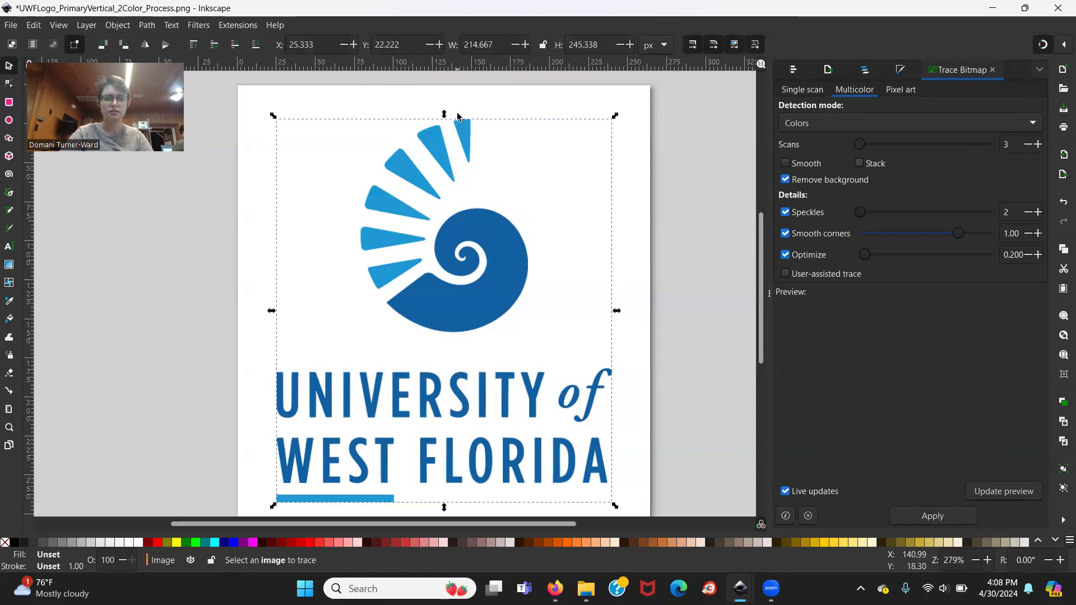
mouse_move(470, 127)
left_mouse_down()
mouse_move(498, 162)
mouse_move(543, 163)
left_mouse_up()
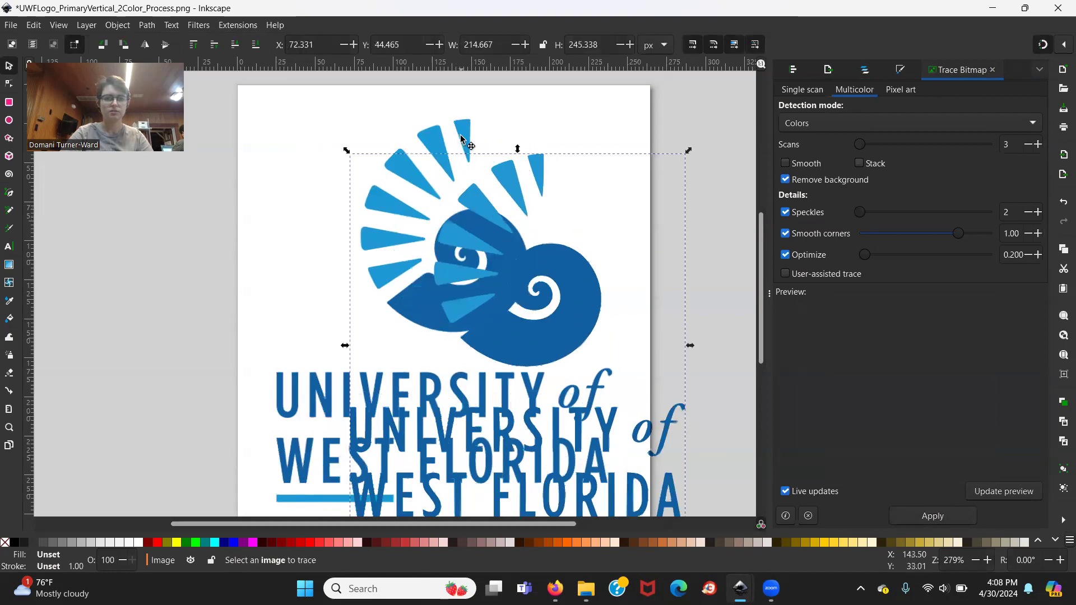
Delete the original bitmap image and move the traced logo back inside the page.
left_click(462, 138)
key("Delete")
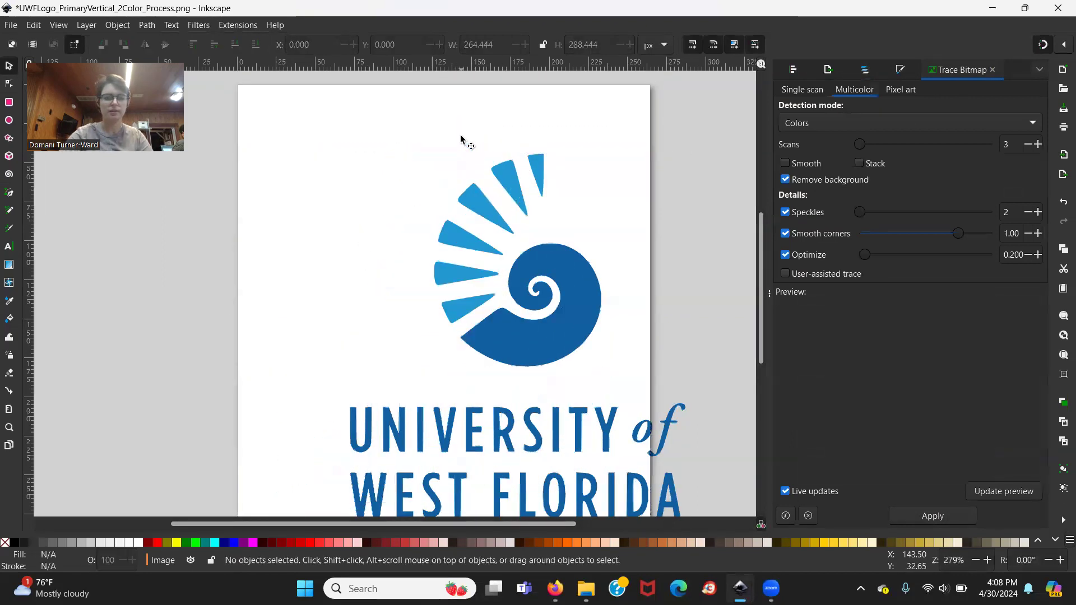
left_click_drag(523, 252, 449, 206)
left_click(622, 229)
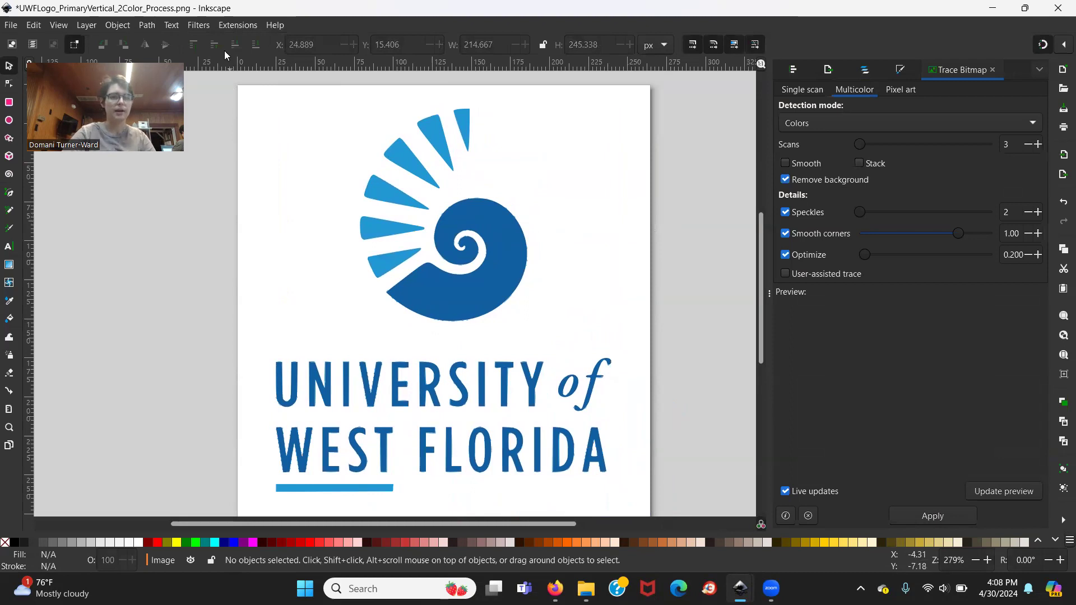
left_click(227, 26)
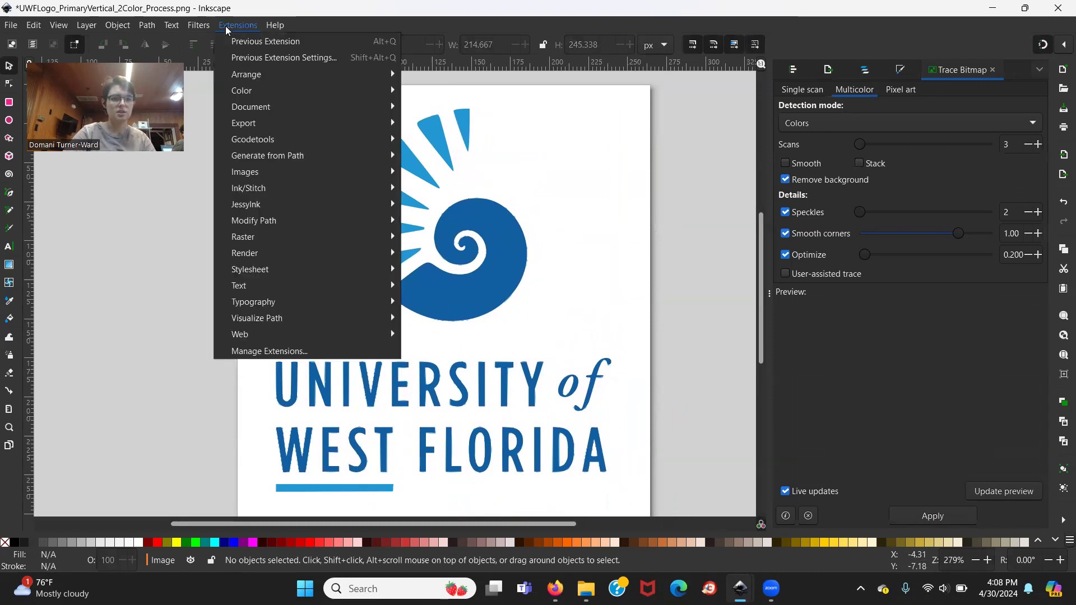
mouse_move(258, 194)
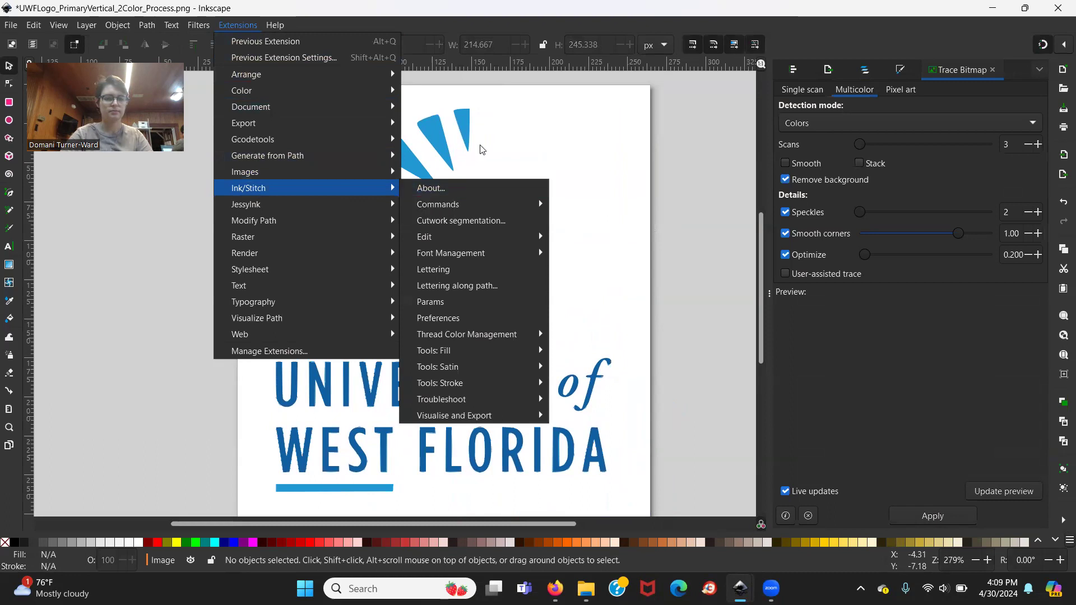
key("Escape")
key("Escape")
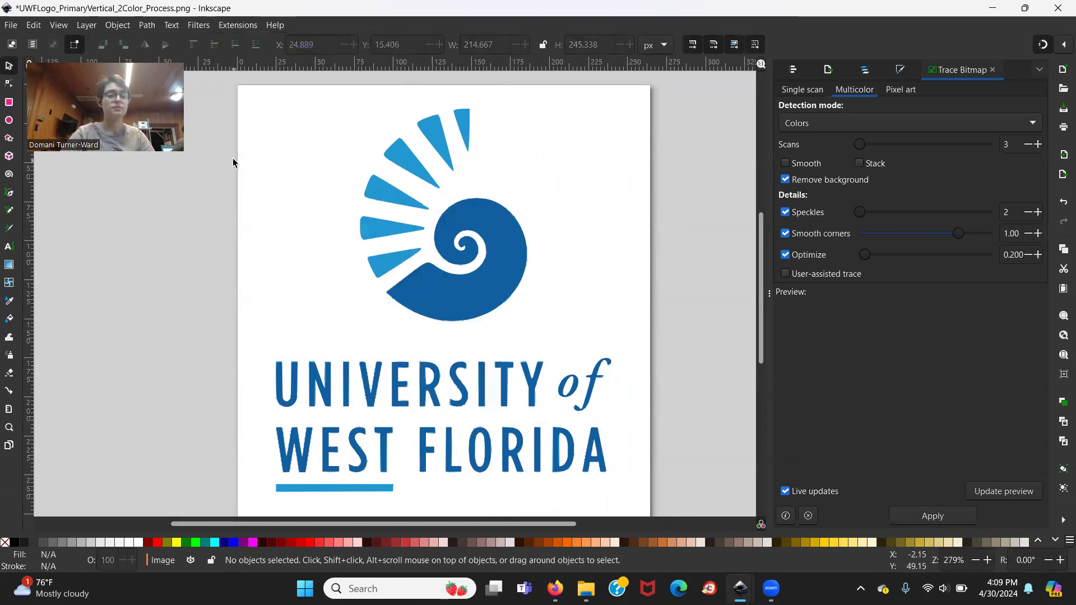
Open the Ink/Stitch Params for the traced logo and look through the fill stitch settings.
left_click(231, 26)
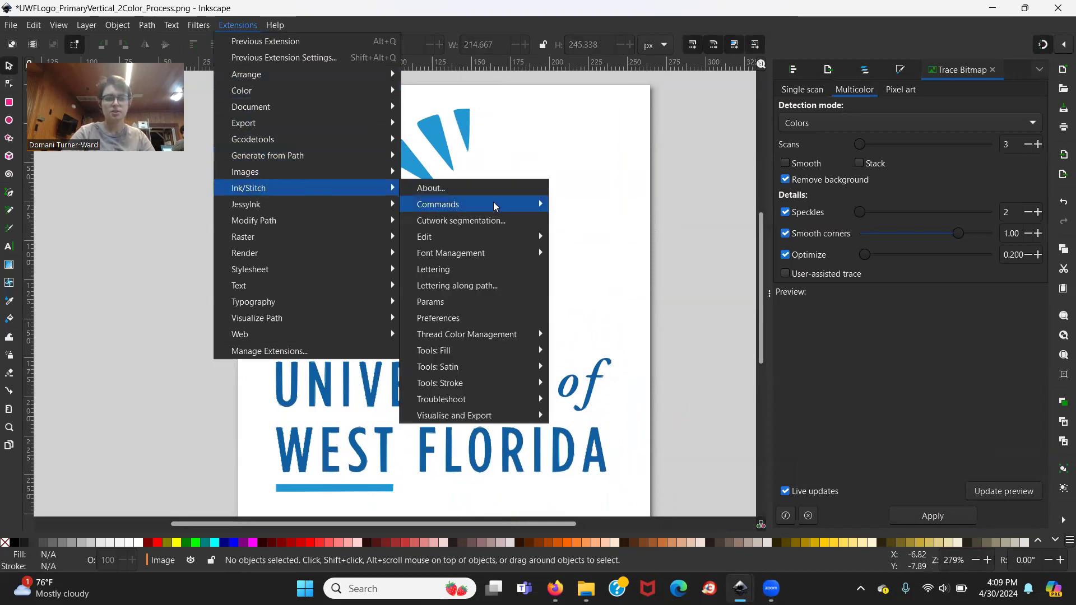
left_click(477, 303)
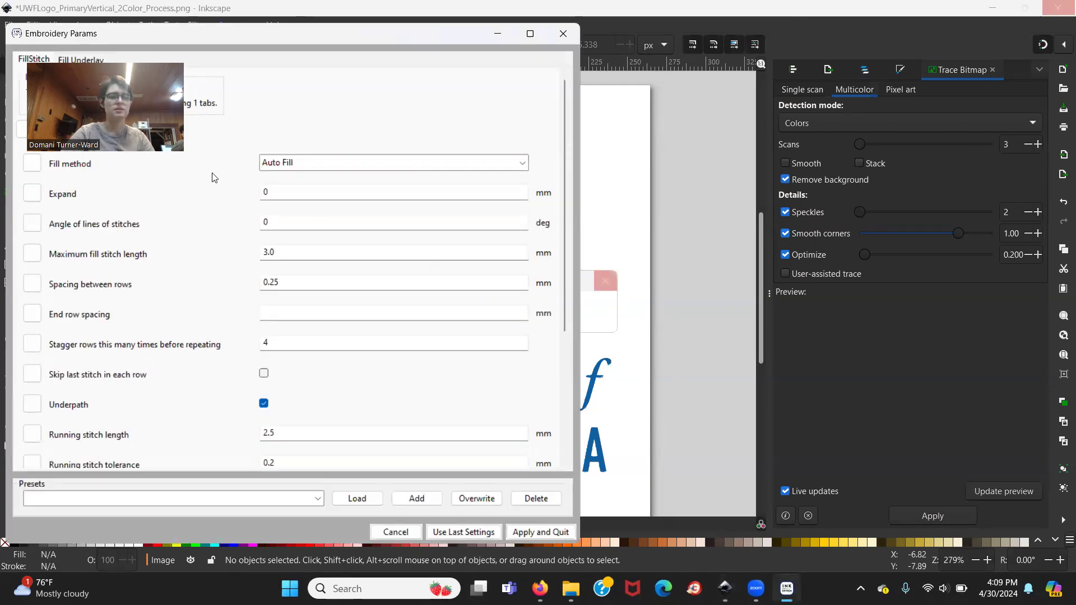
scroll(134, 235, "down", 1)
scroll(133, 230, "up", 1)
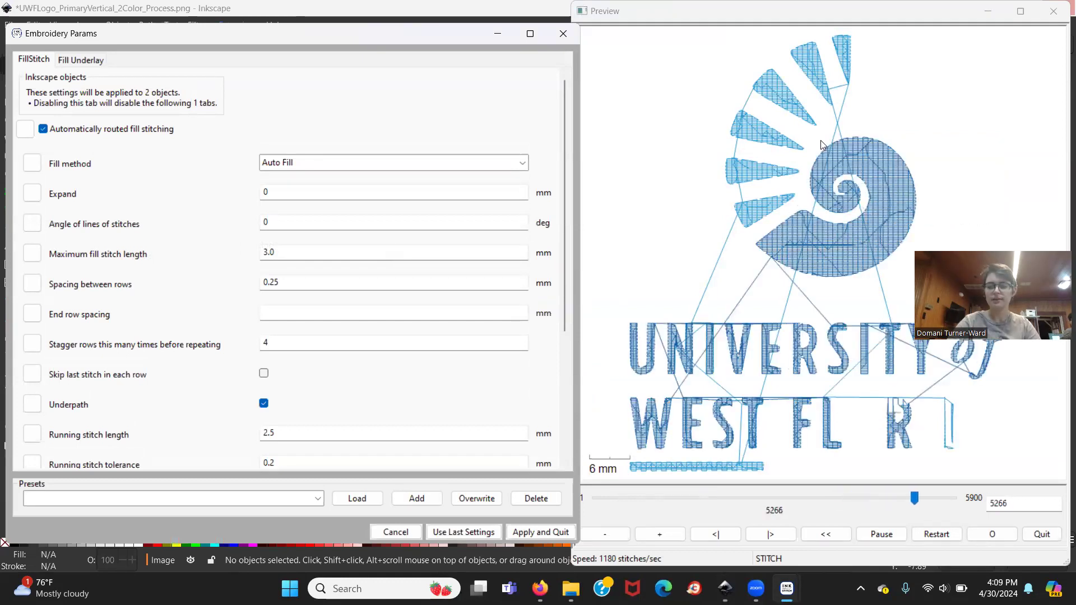
Try the Contour Fill method on the logo and examine the simulated stitching.
left_click(364, 163)
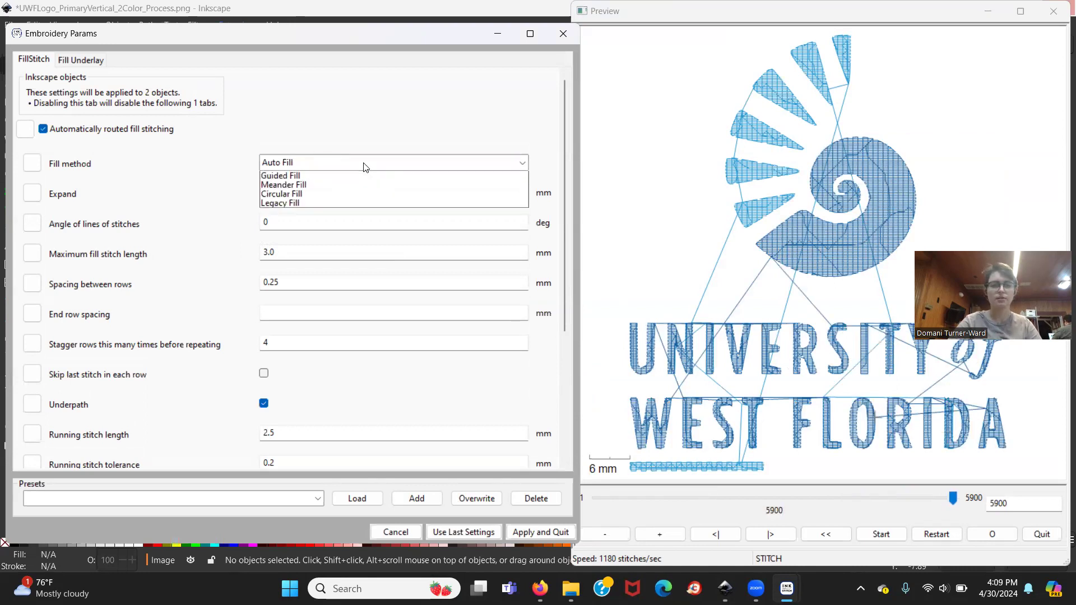
left_click(325, 186)
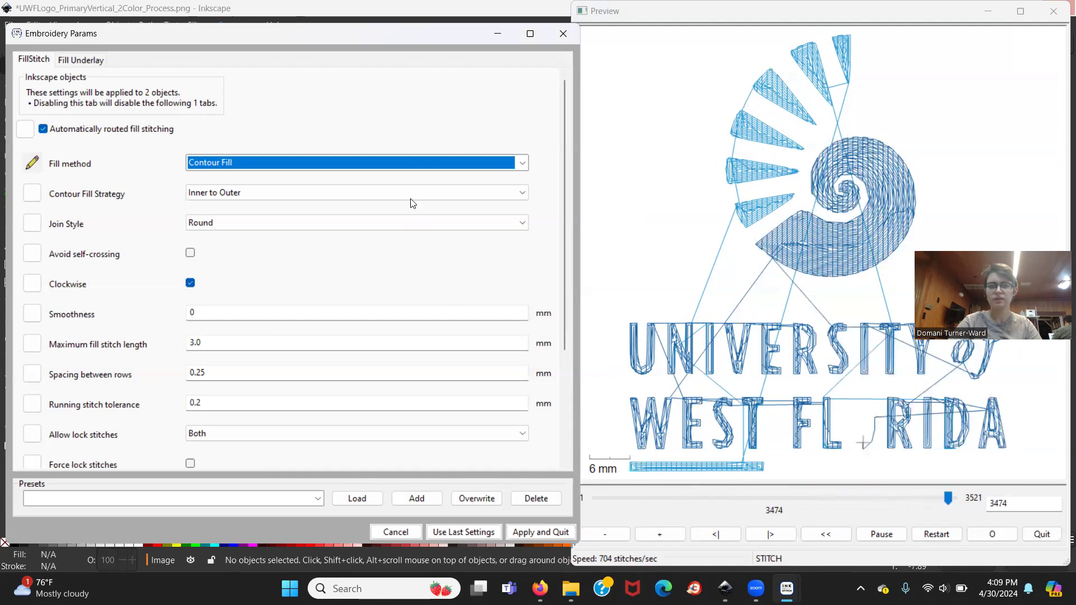
left_click(405, 162)
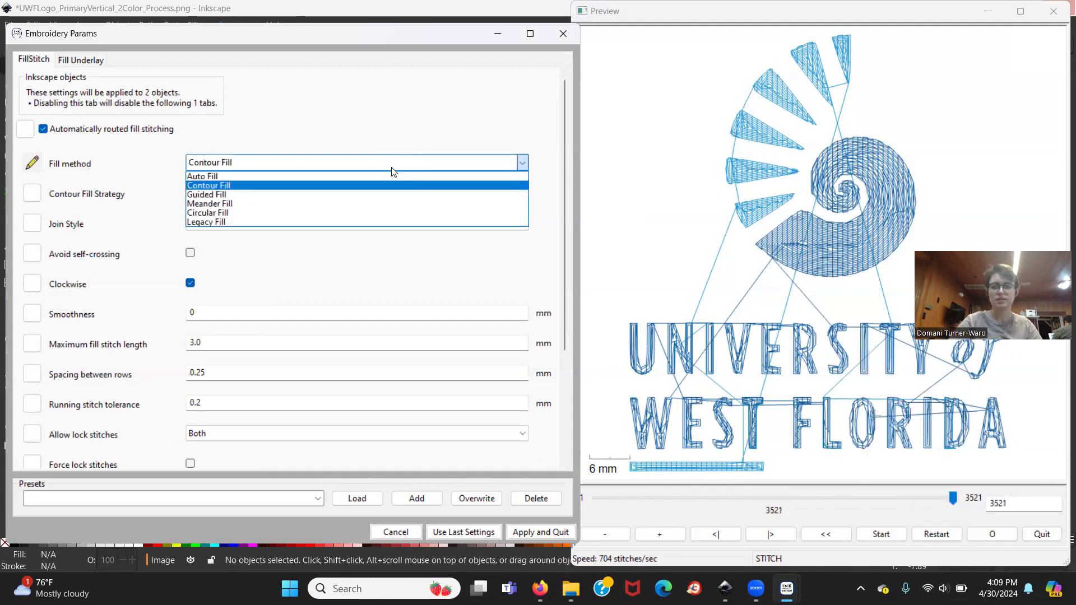
left_click(933, 200)
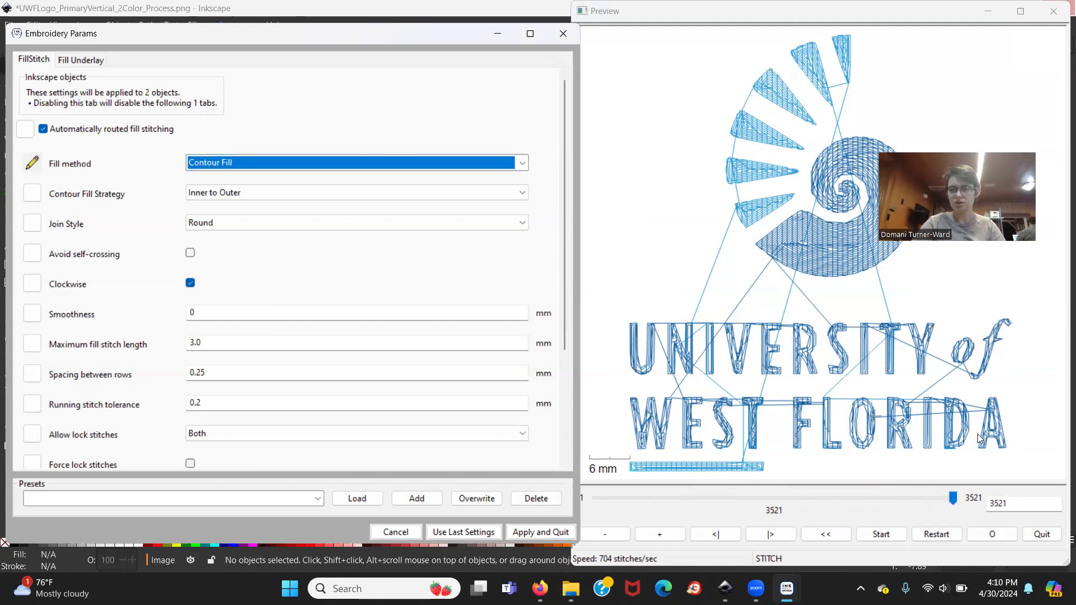
Set the fill method to Auto Fill and apply the embroidery parameters to the logo.
left_click(522, 163)
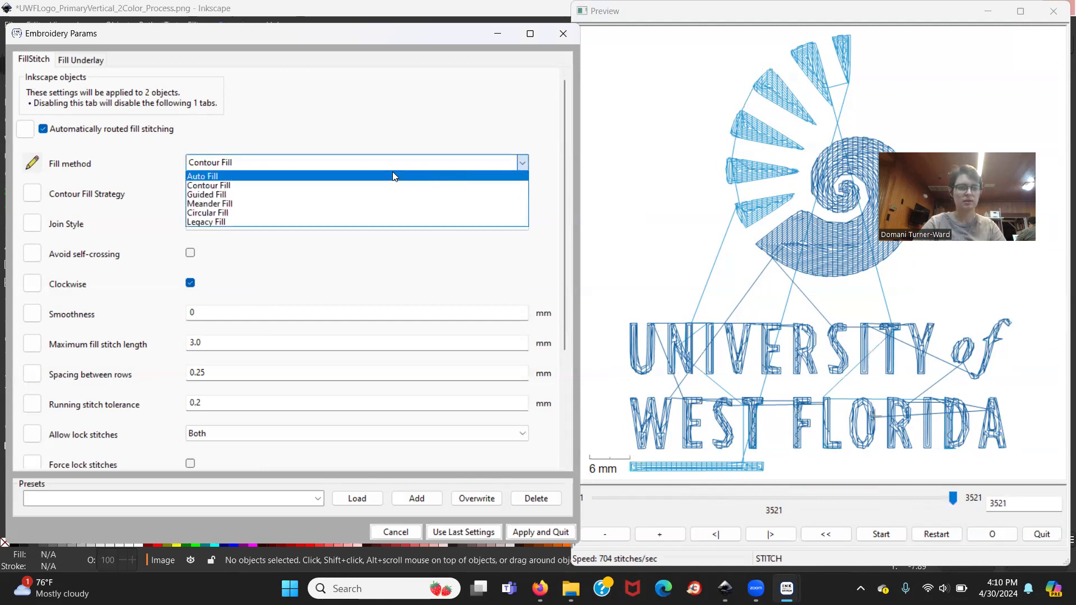
left_click(392, 173)
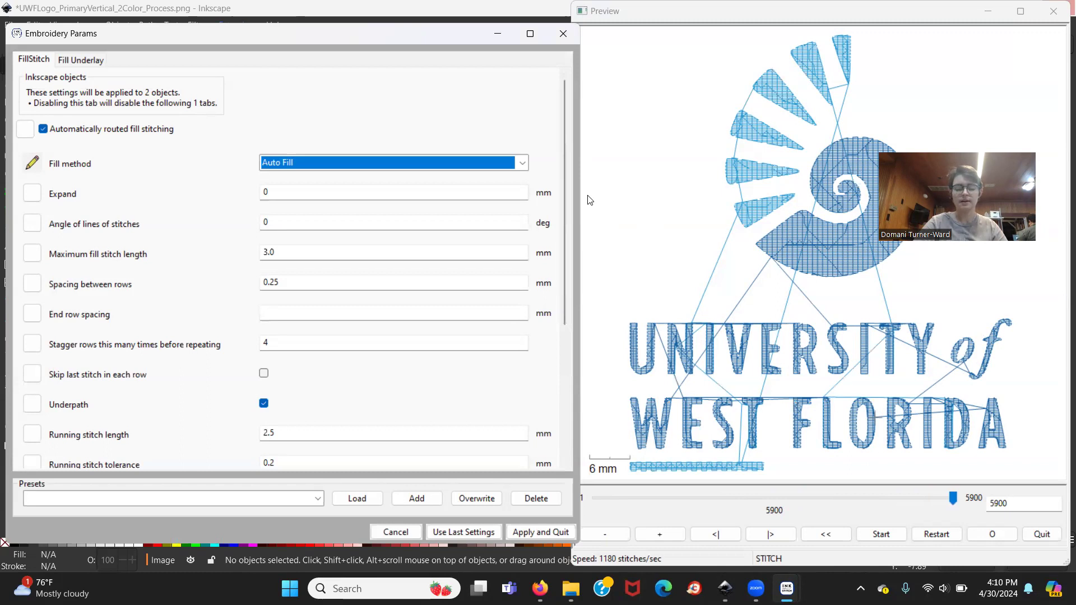
left_click(523, 532)
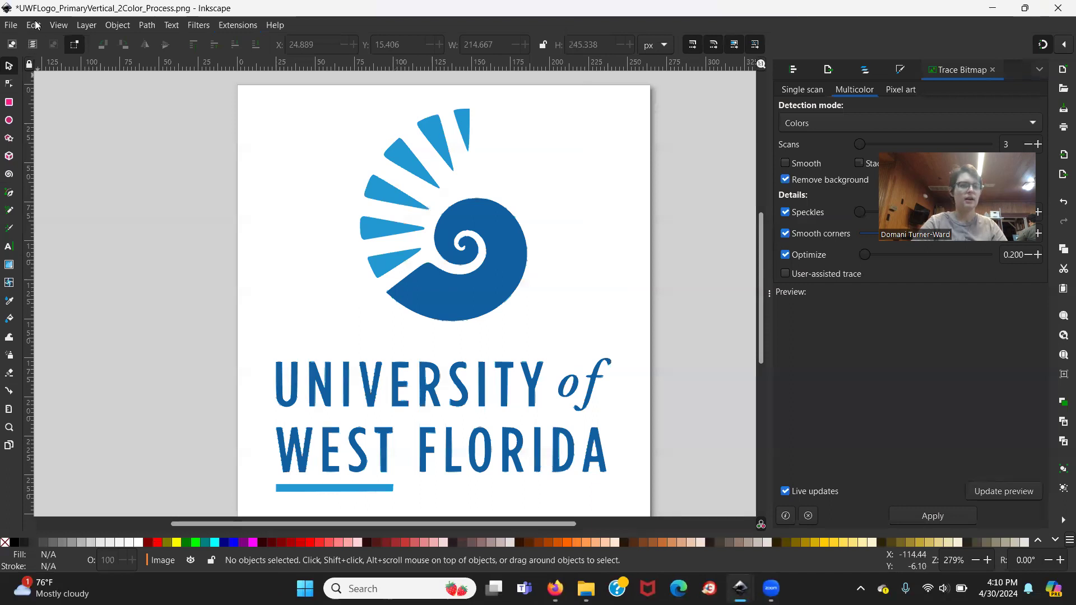
Start saving the document under a new name, choosing the makerspace folder inside Spring 2024 on the Desktop.
left_click(11, 26)
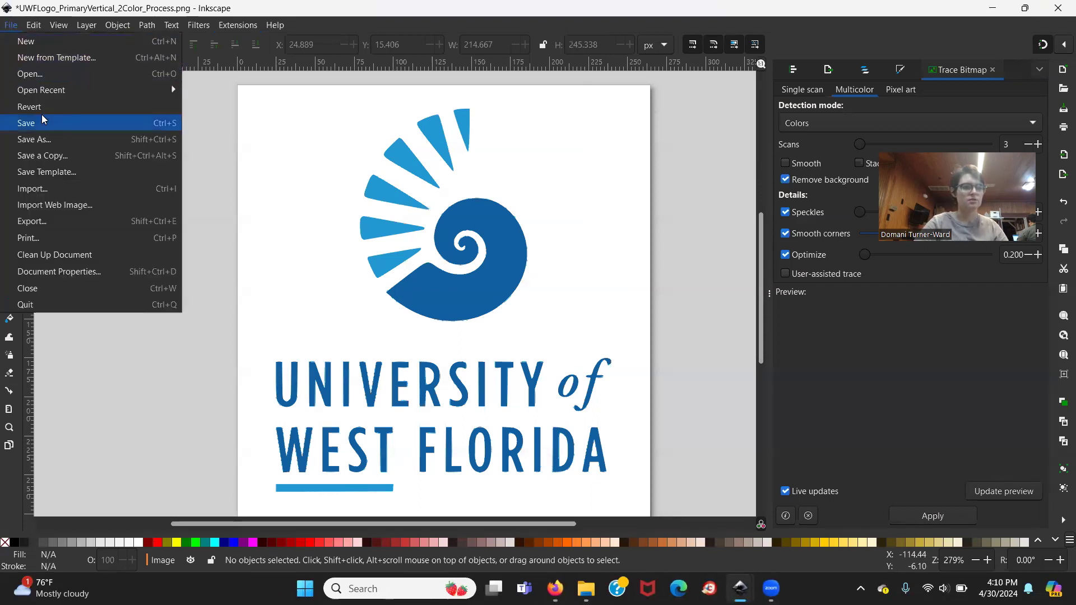
left_click(42, 137)
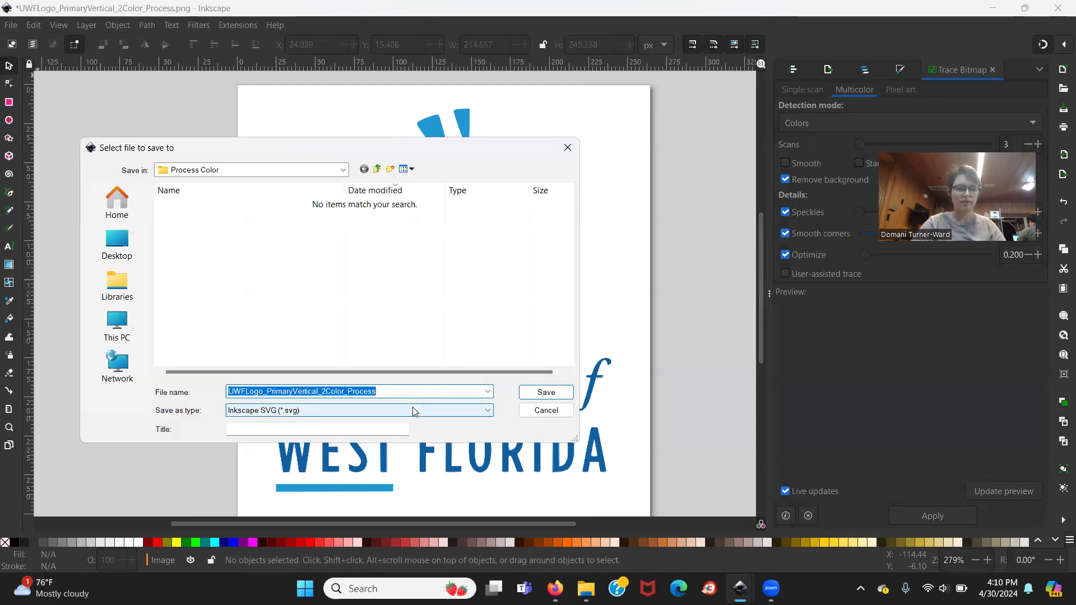
left_click(119, 245)
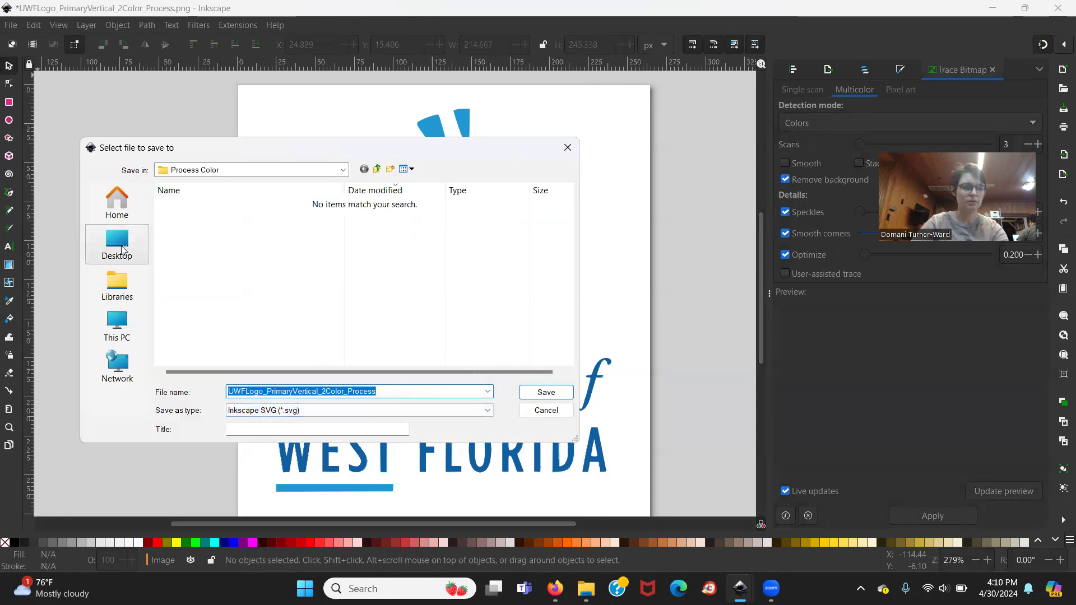
scroll(238, 268, "up", 1)
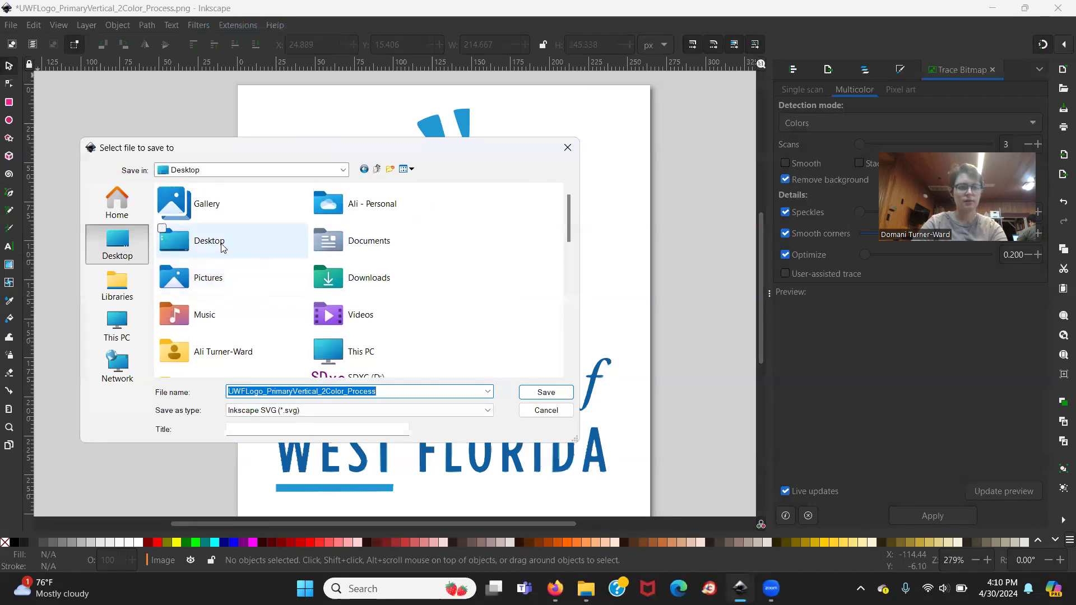
double_click(216, 240)
scroll(251, 287, "down", 2)
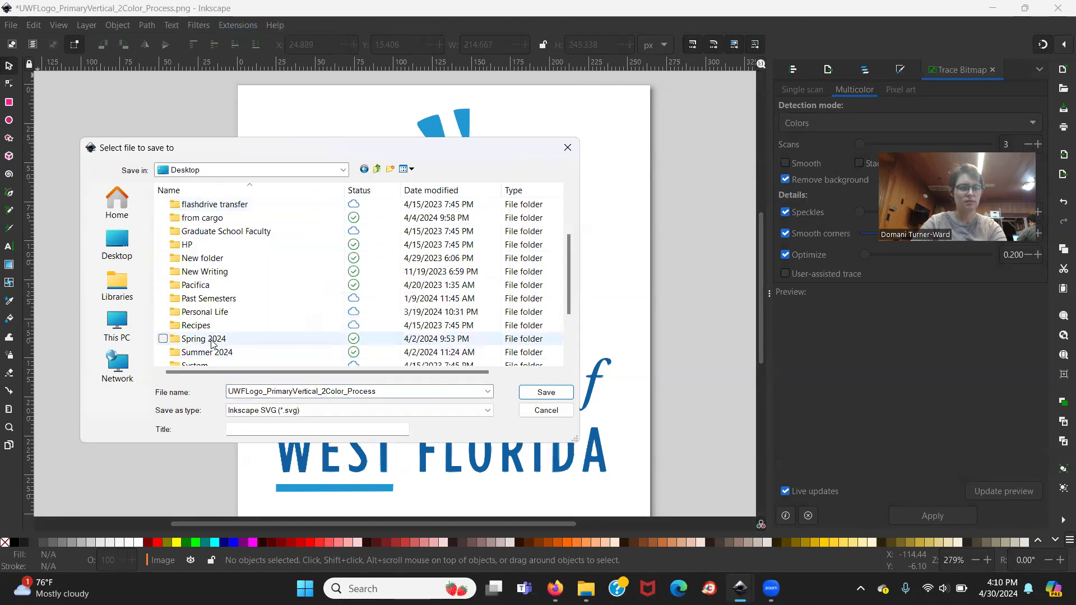
double_click(213, 340)
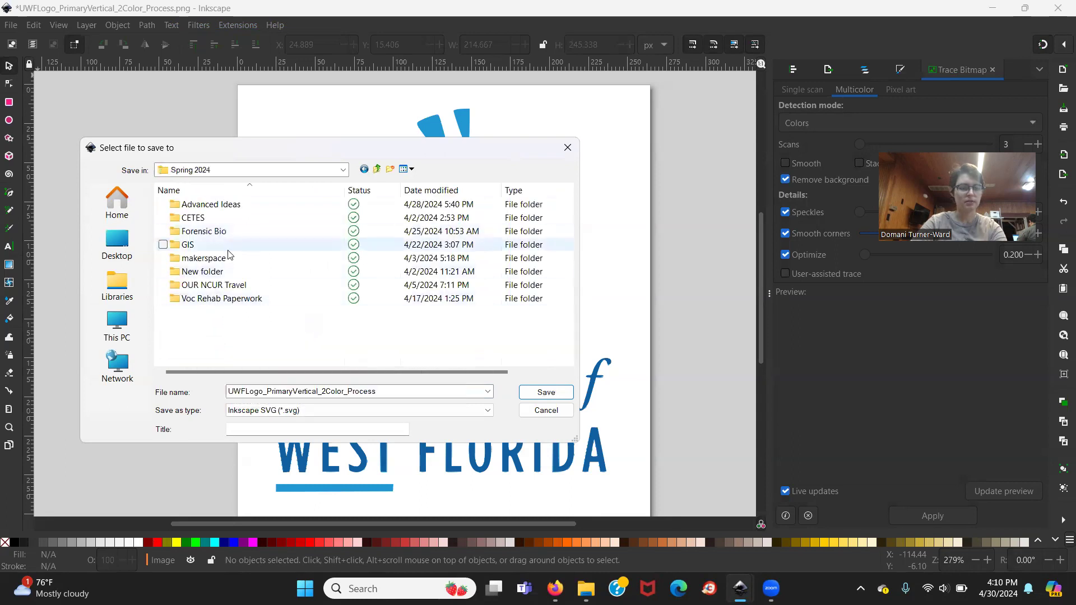
double_click(224, 258)
Name the file "UWF logo example png" and save it in the Ink/Stitch Janome Embroidery Format (.jef).
double_click(279, 391)
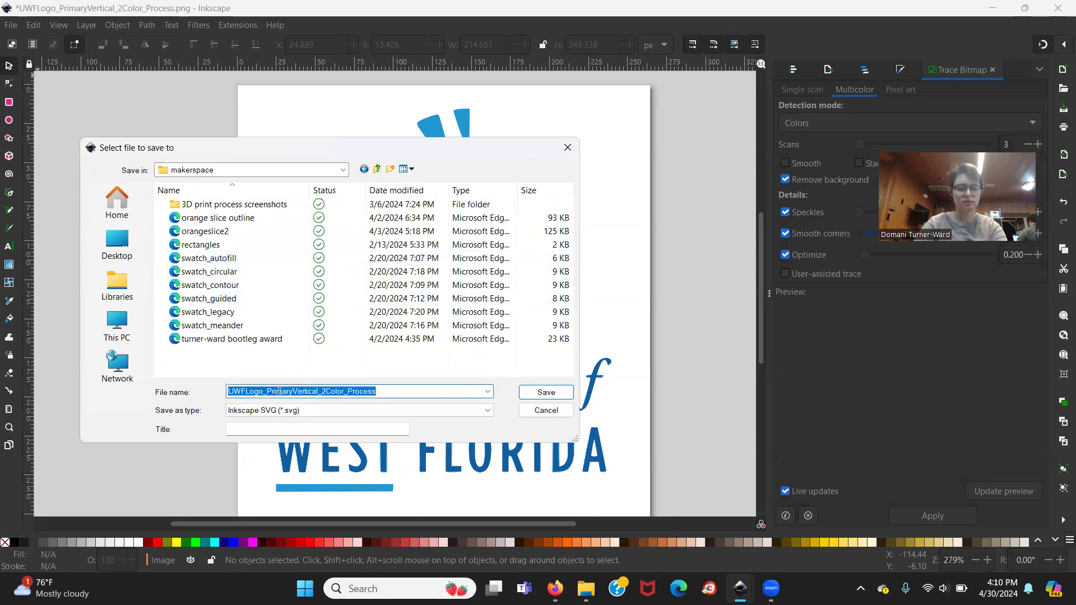
type("UWF logo example png")
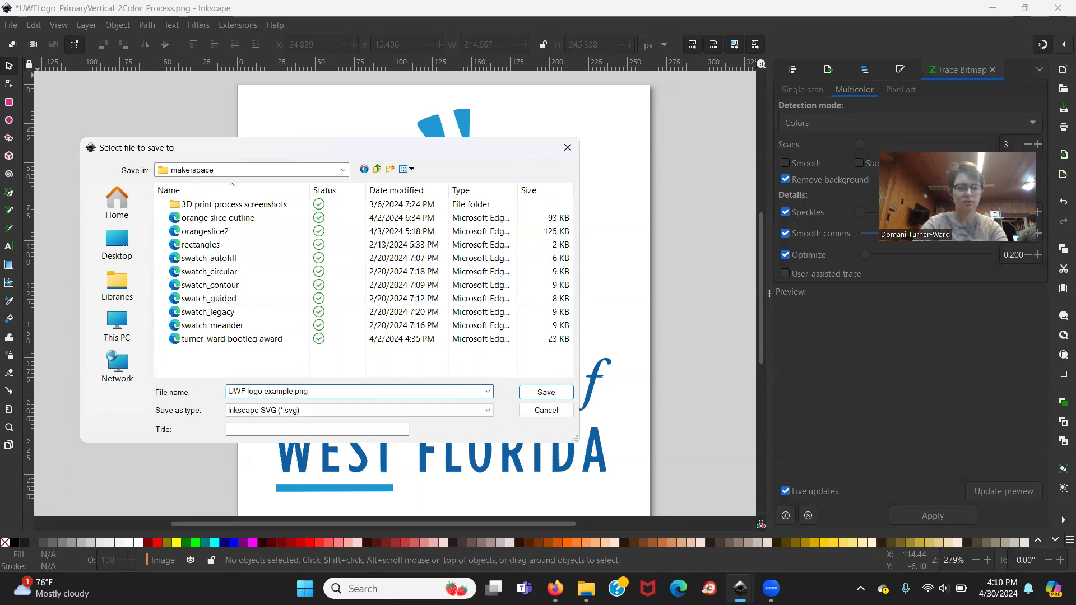
left_click(359, 410)
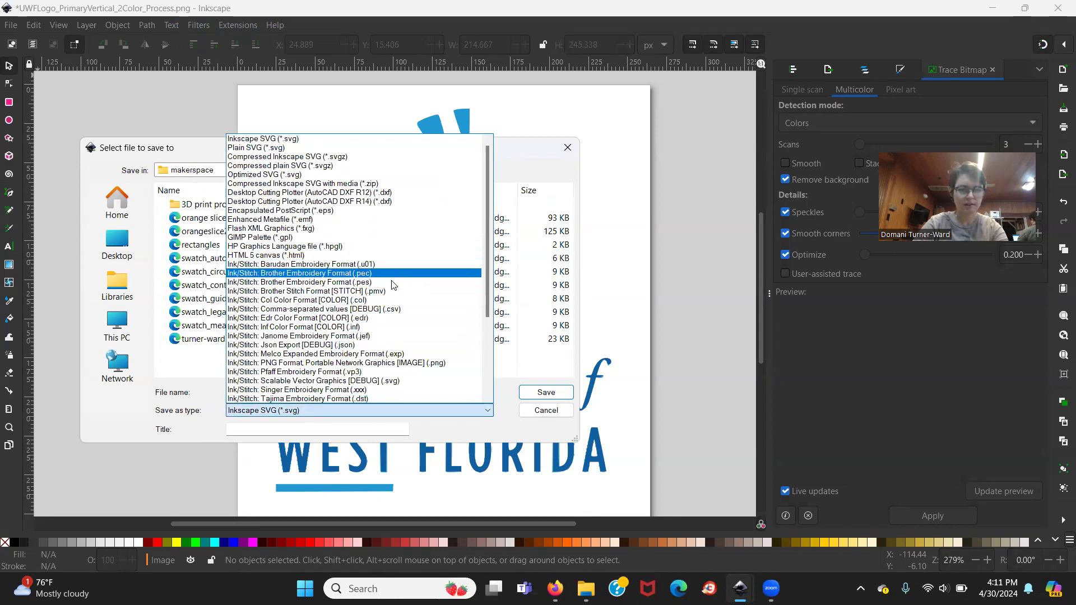
left_click(375, 337)
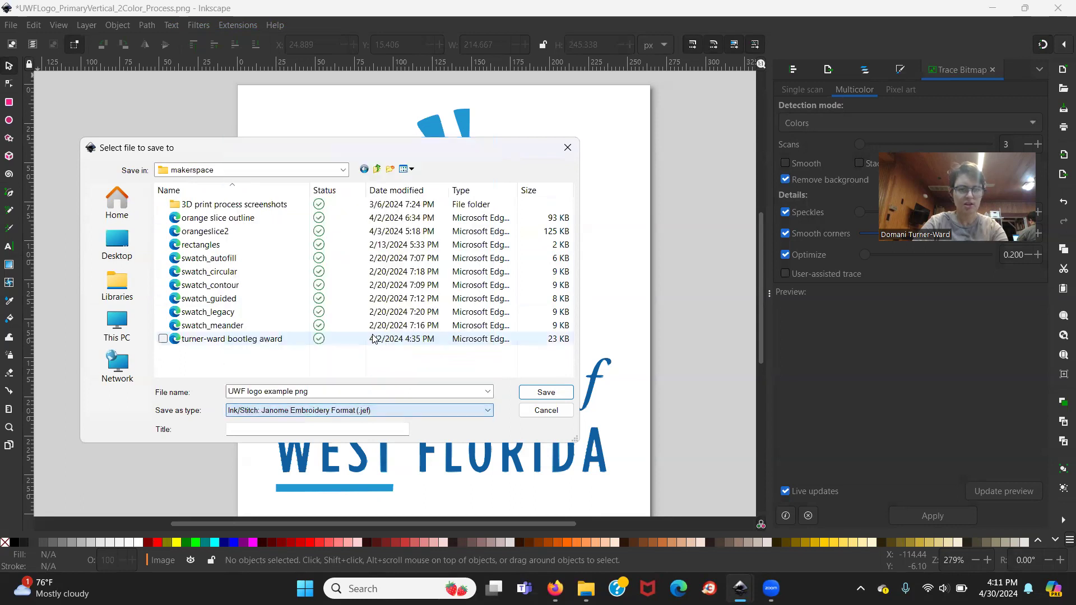
left_click(541, 395)
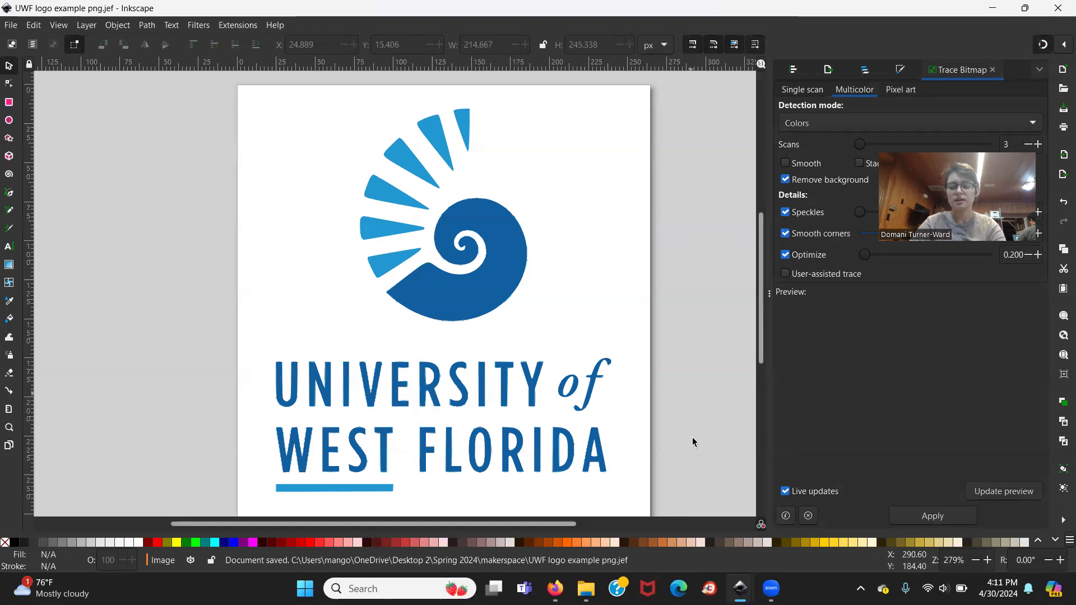
Switch to the UWFLogo_PrimaryVertical_2Color_Process.pdf document and look through the available Ink/Stitch commands.
mouse_move(740, 588)
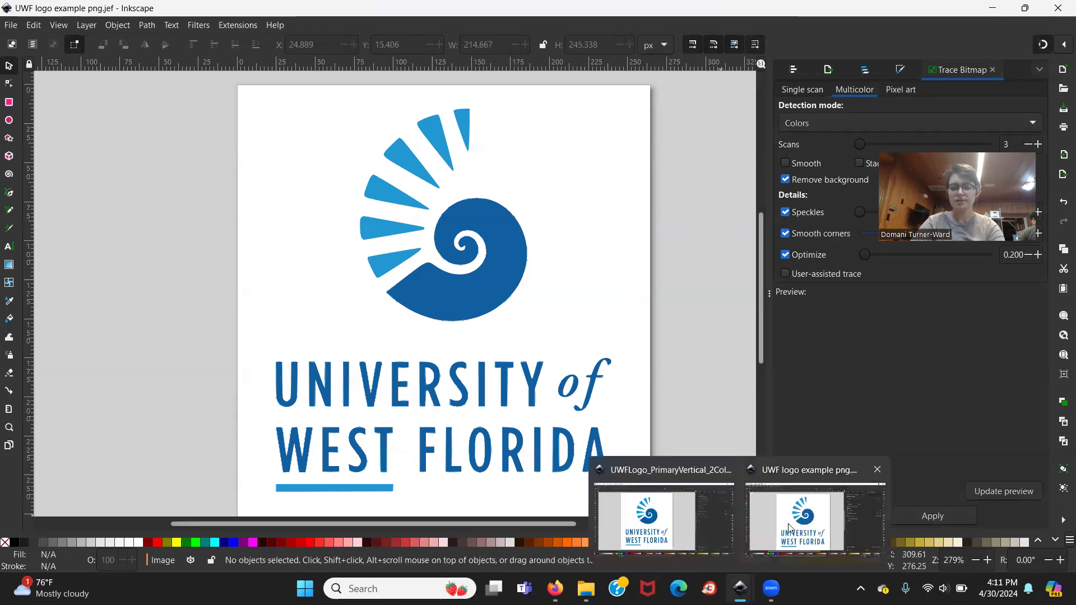
left_click(706, 504)
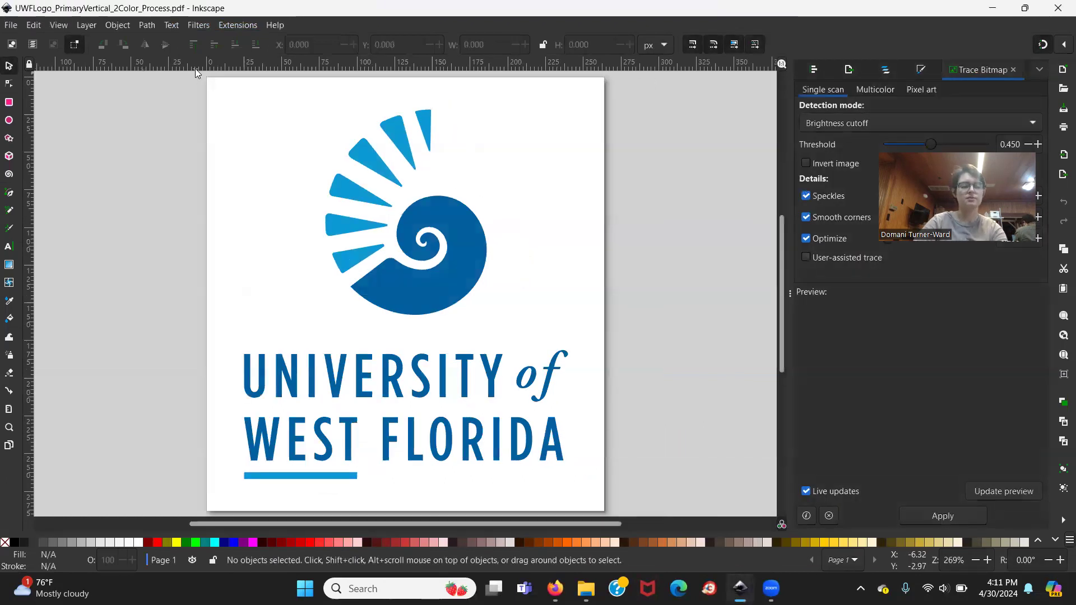
left_click(232, 26)
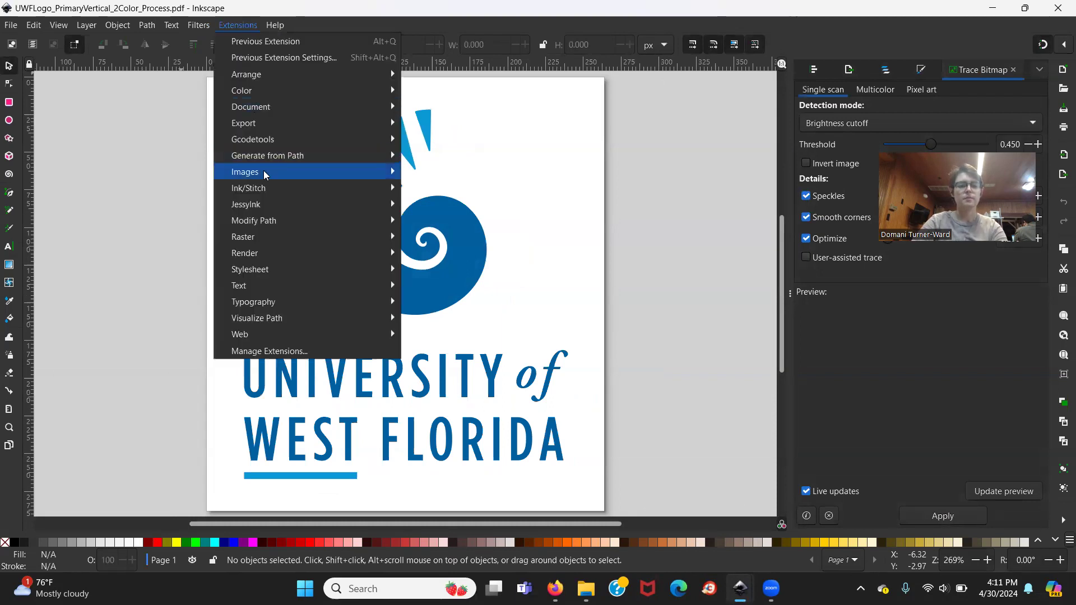
mouse_move(266, 193)
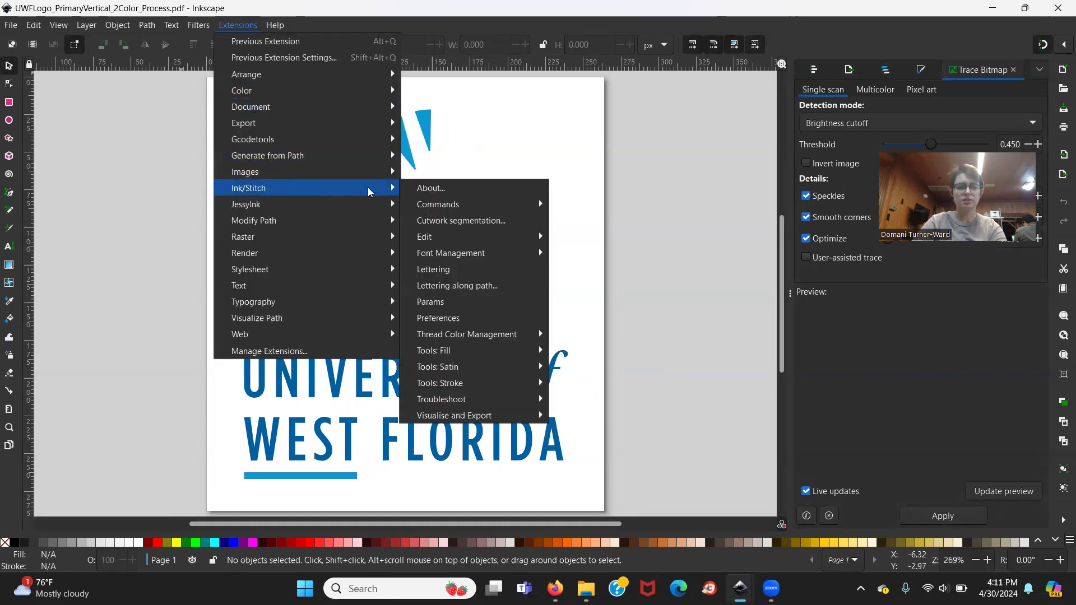
left_click(465, 141)
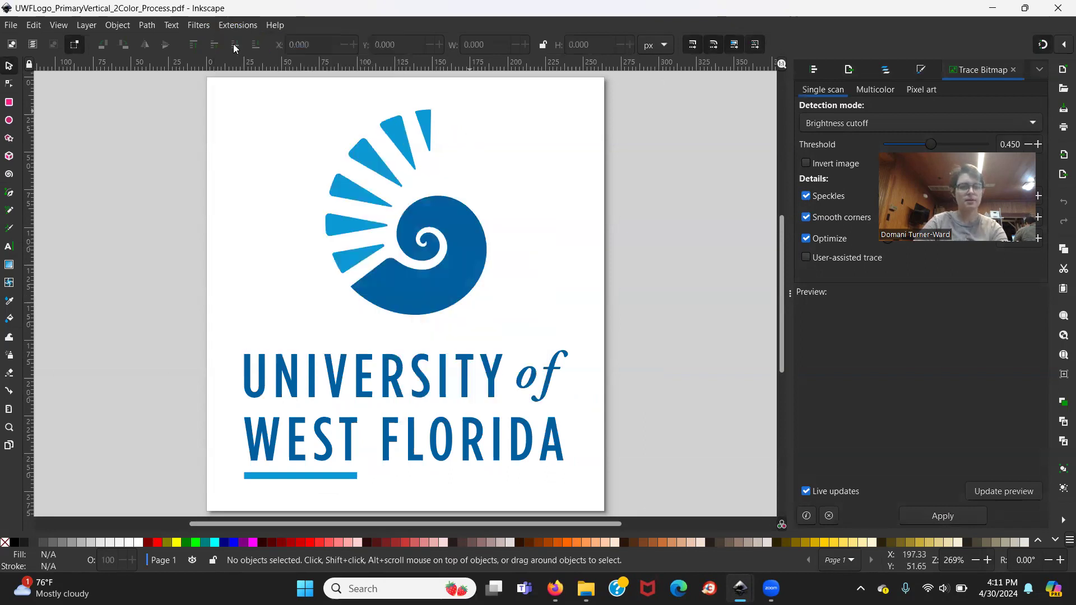
Try to apply Ink/Stitch embroidery Params with the Auto Fill method to the PDF logo, and dismiss the error message.
left_click(226, 25)
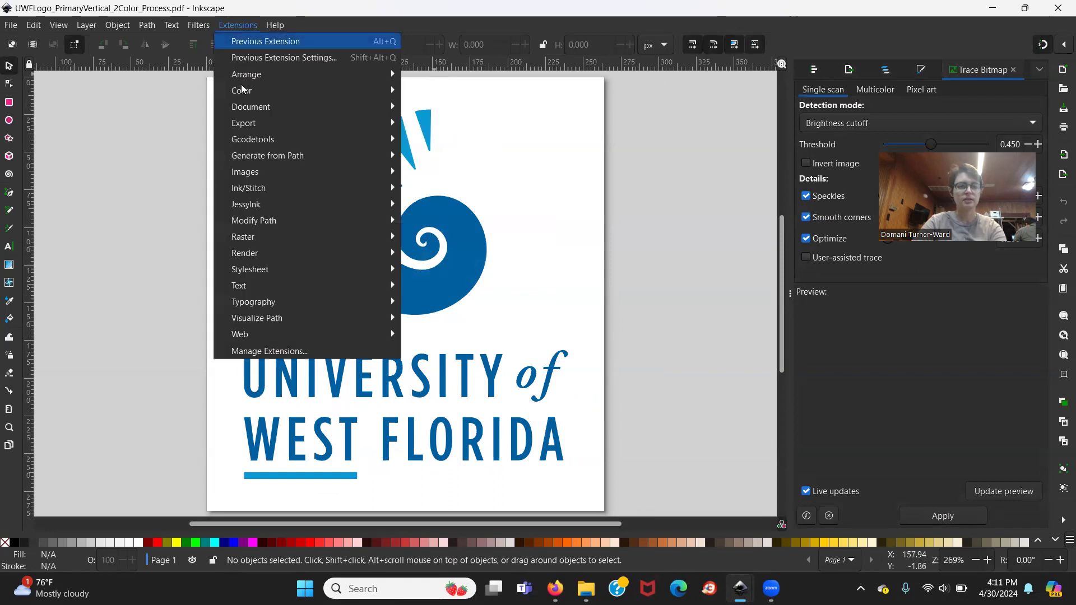
mouse_move(282, 200)
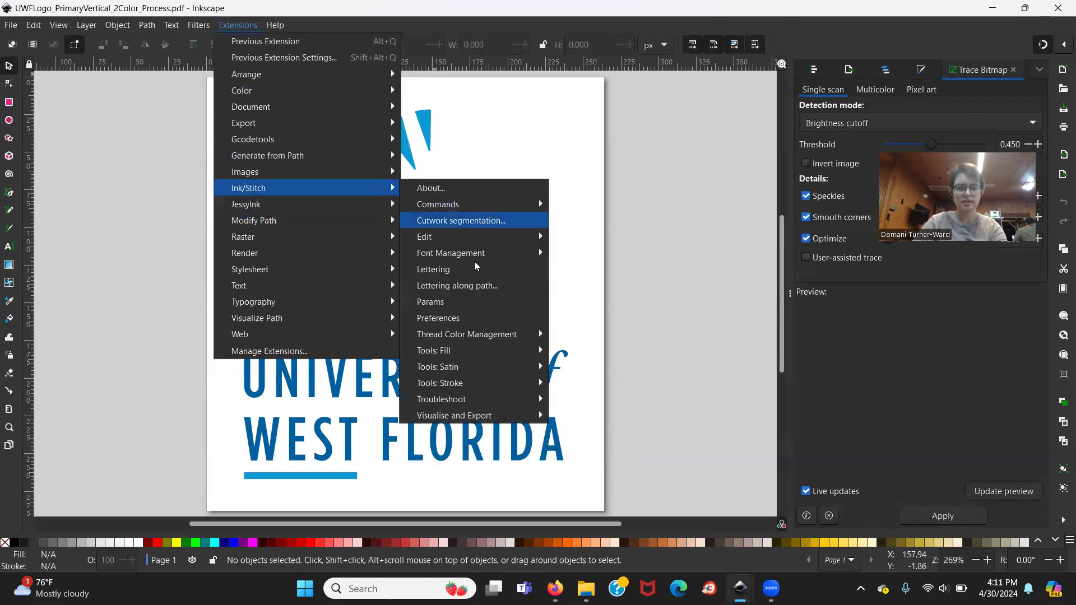
left_click(469, 301)
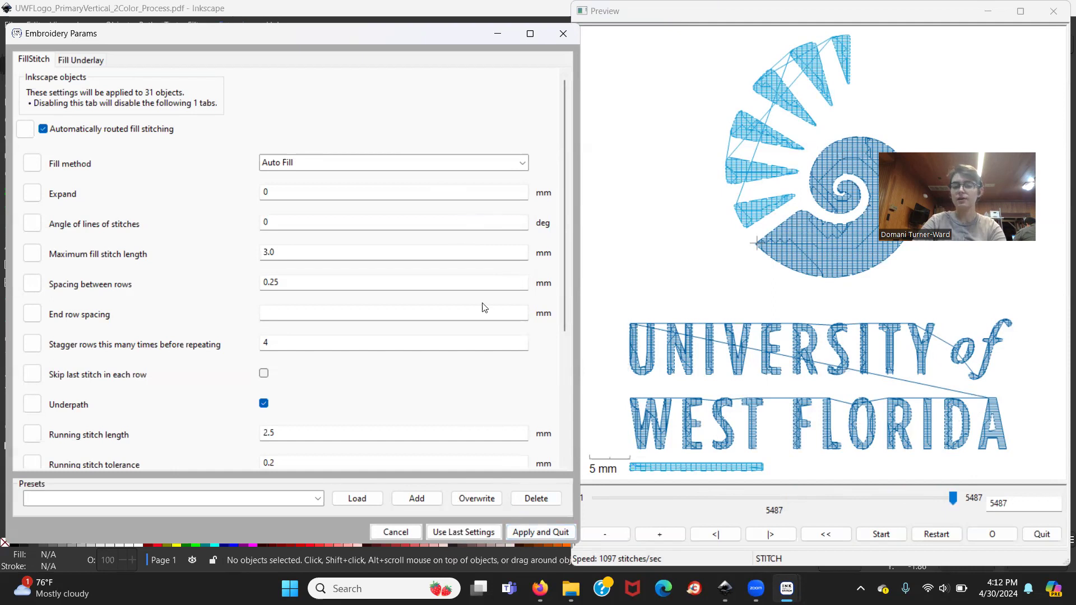
left_click(538, 531)
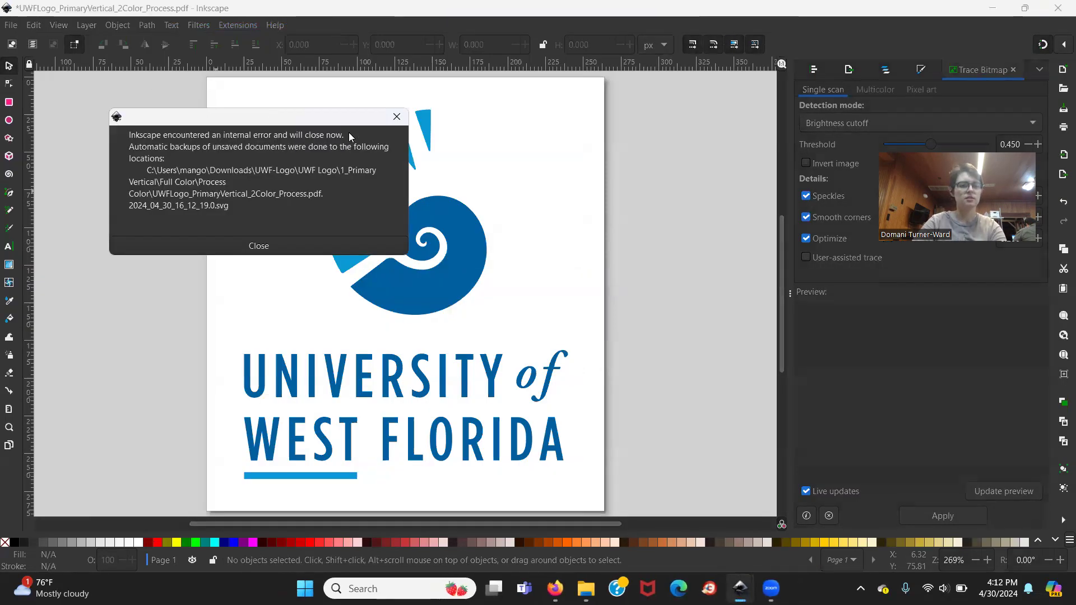
left_click(259, 247)
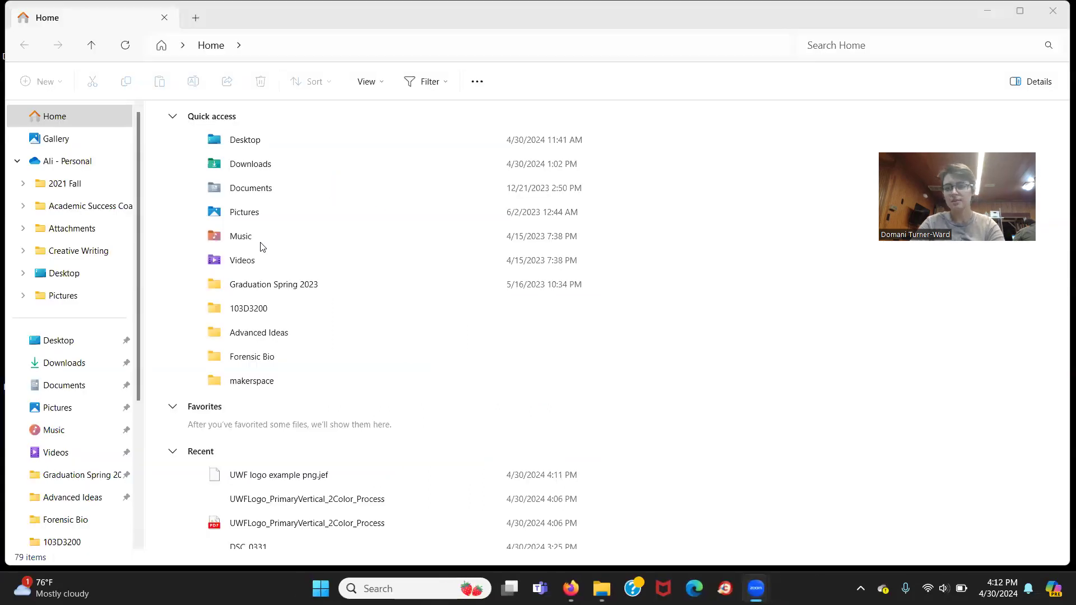